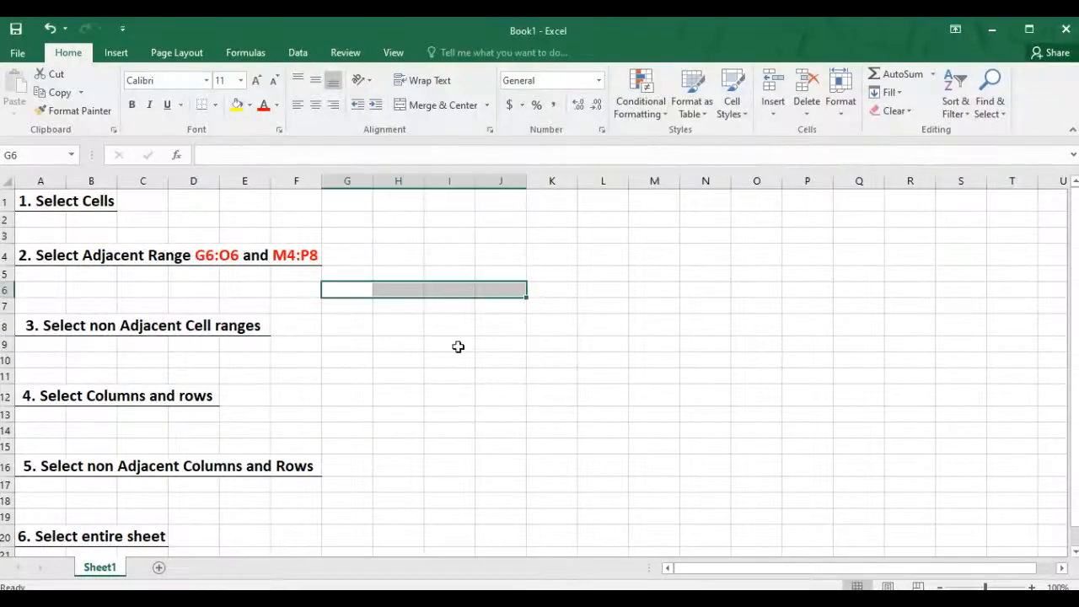
- Select single cells one at a time, first H4 and then F2
{"action": "left_click", "coordinate": [385, 256]}
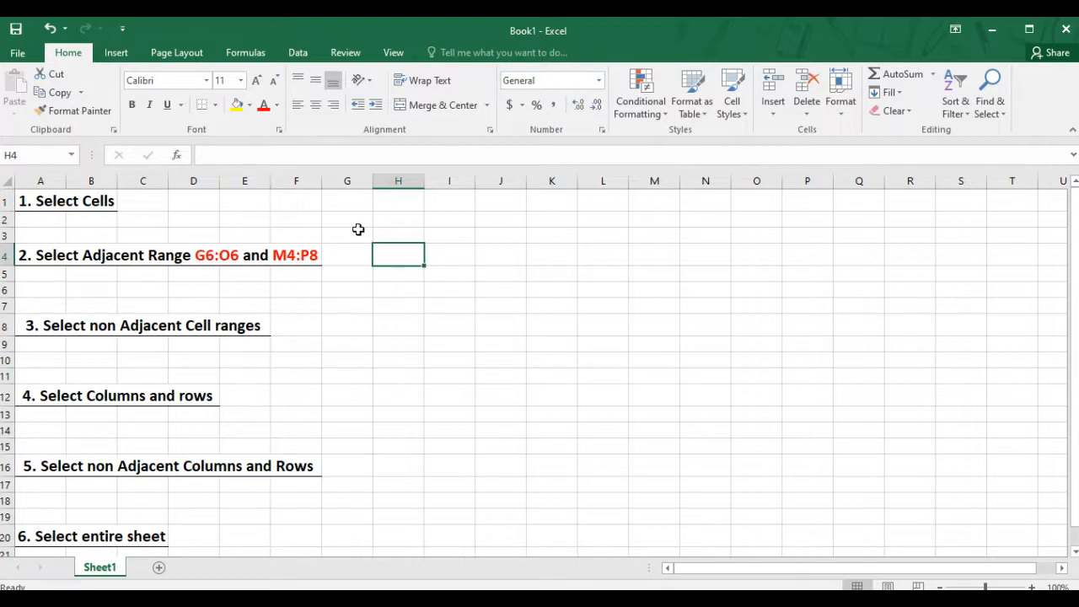
{"action": "left_click", "coordinate": [300, 223]}
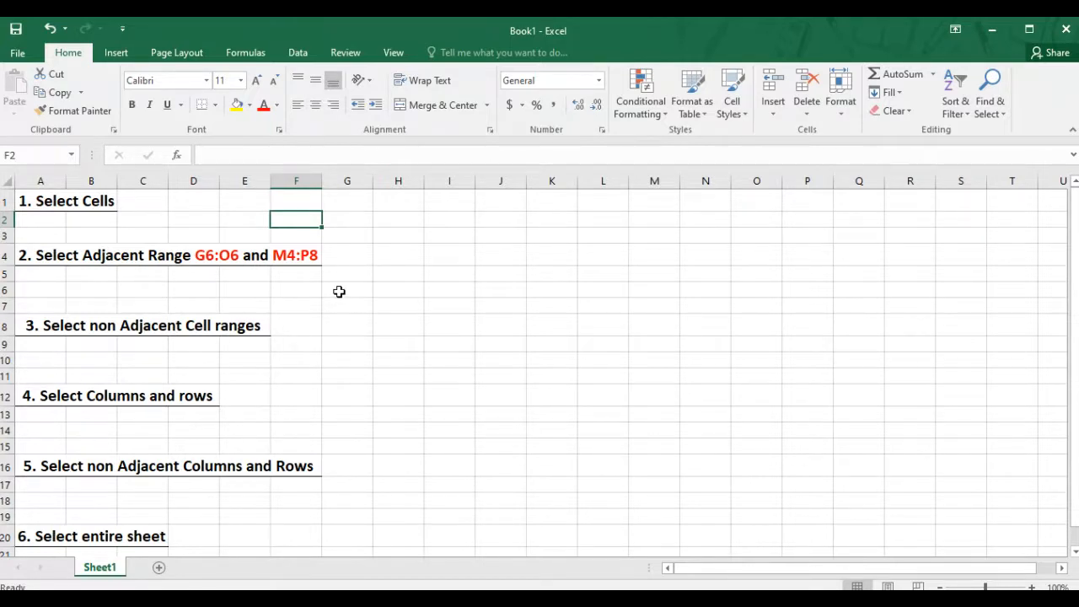
- Select G6:H6 by dragging, then extend it with Shift to G6:O6
{"action": "left_click", "coordinate": [339, 292]}
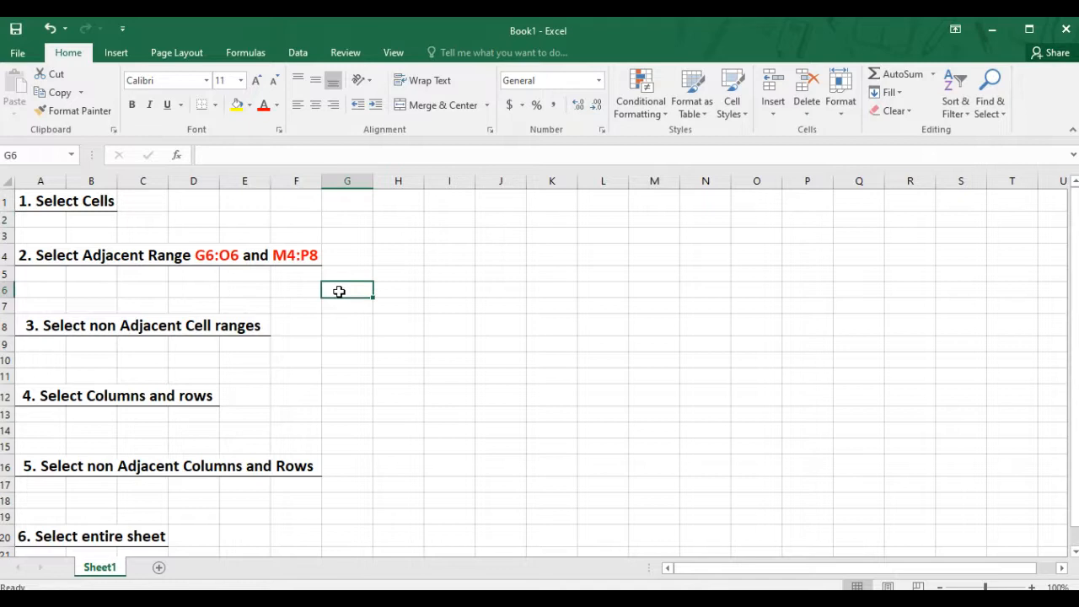
{"action": "left_click_drag", "start_coordinate": [339, 292], "coordinate": [401, 291]}
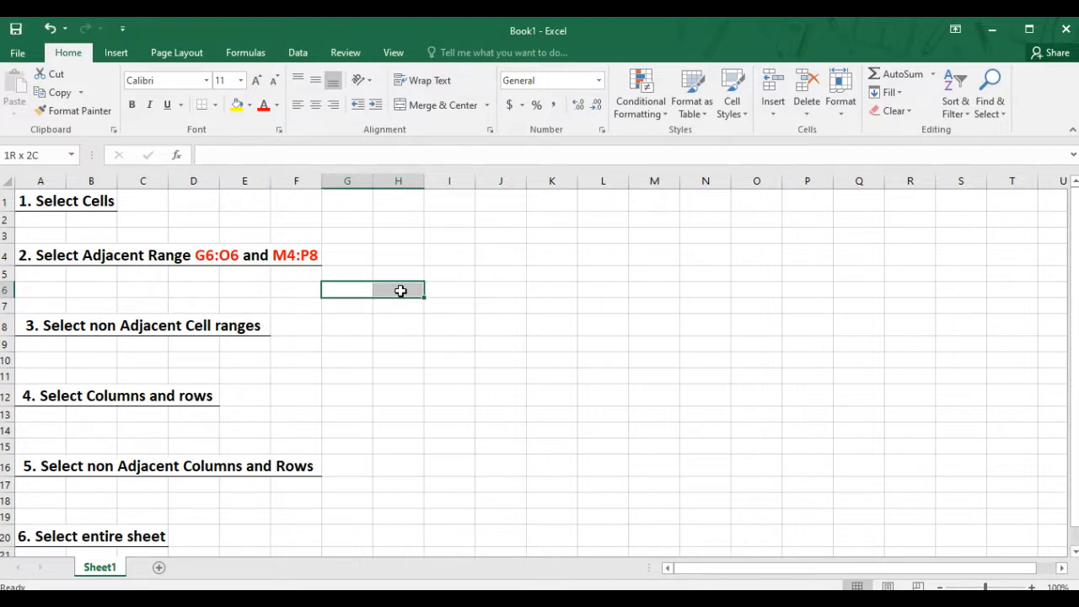
{"action": "key", "text": "shift+Right"}
{"action": "key", "text": "shift+Right"}
{"action": "key", "text": "shift+Right"}
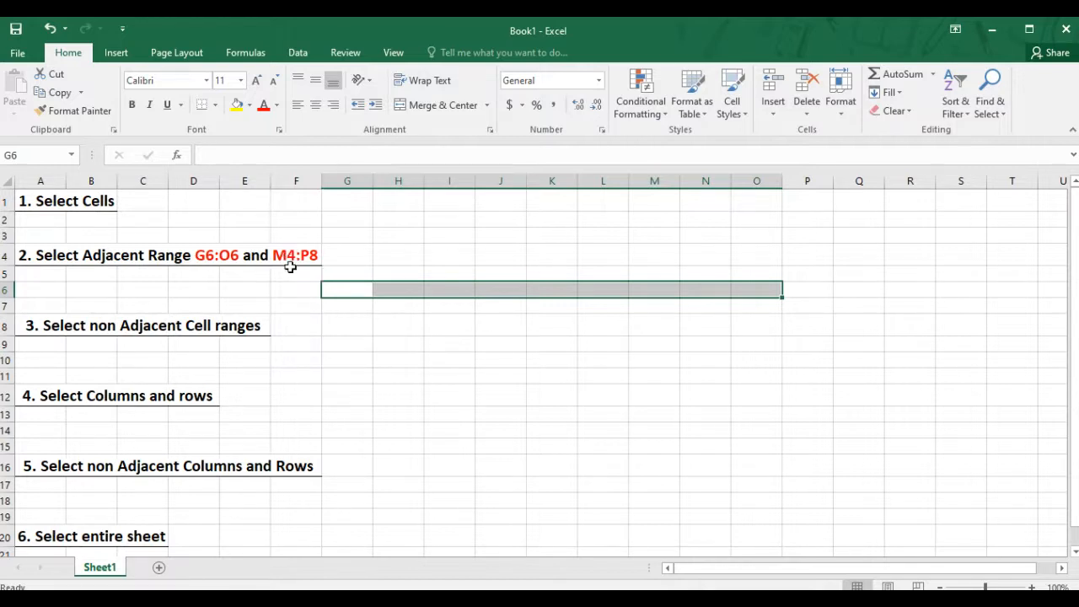
- Drag out the adjacent range M4:P8 from its top-left cell
{"action": "left_click", "coordinate": [311, 263]}
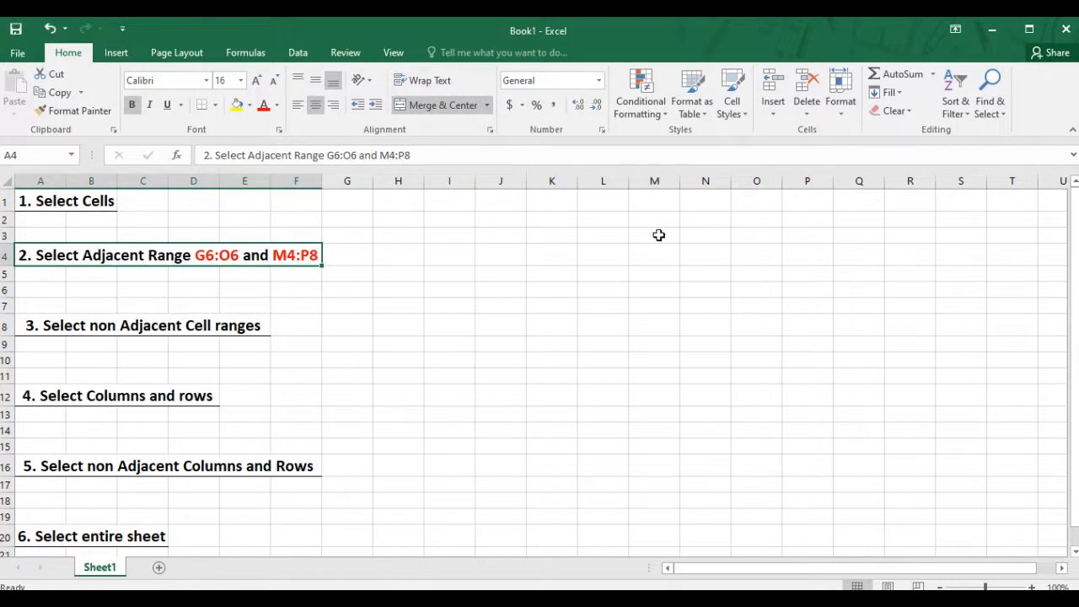
{"action": "left_click", "coordinate": [641, 257]}
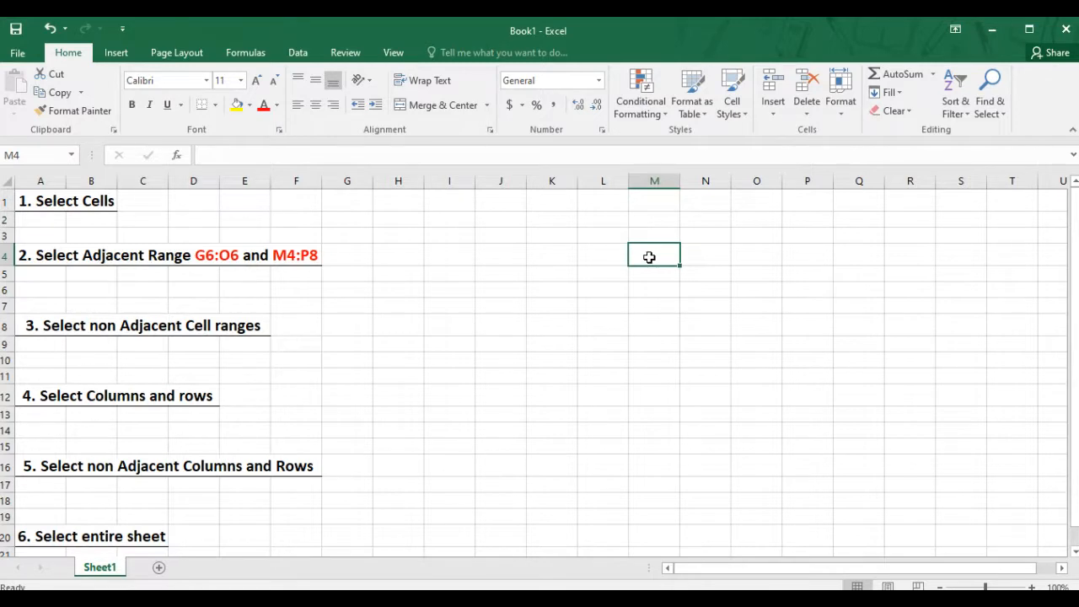
{"action": "left_click_drag", "start_coordinate": [649, 257], "coordinate": [796, 315]}
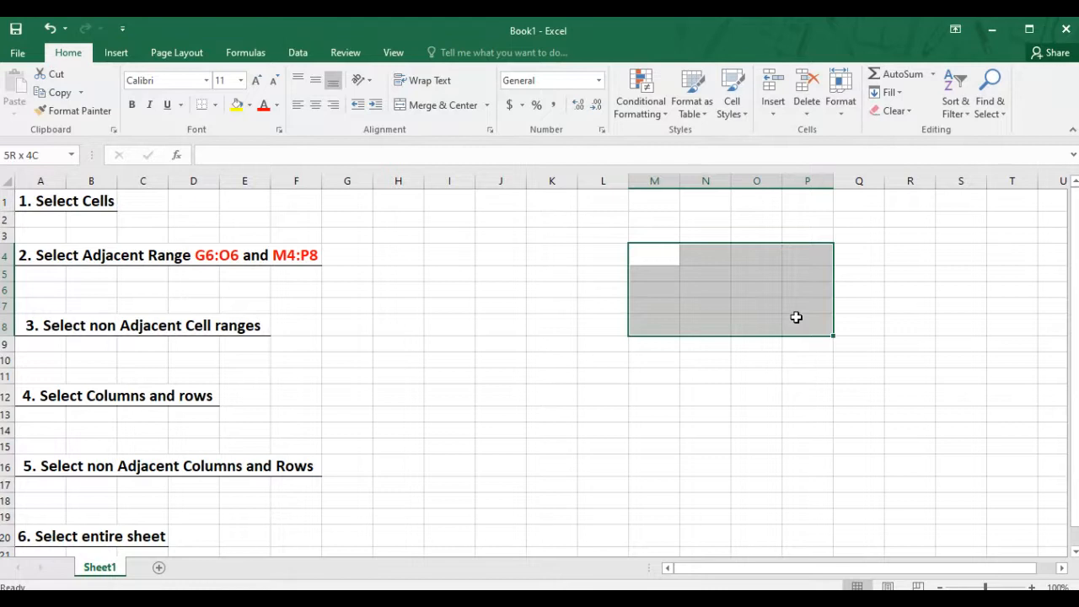
{"action": "left_click_drag", "start_coordinate": [796, 317], "coordinate": [796, 317]}
- Select scattered cells H5, J4, K2, M3, N3, P3 and M5 together with Ctrl
{"action": "left_click", "coordinate": [400, 287]}
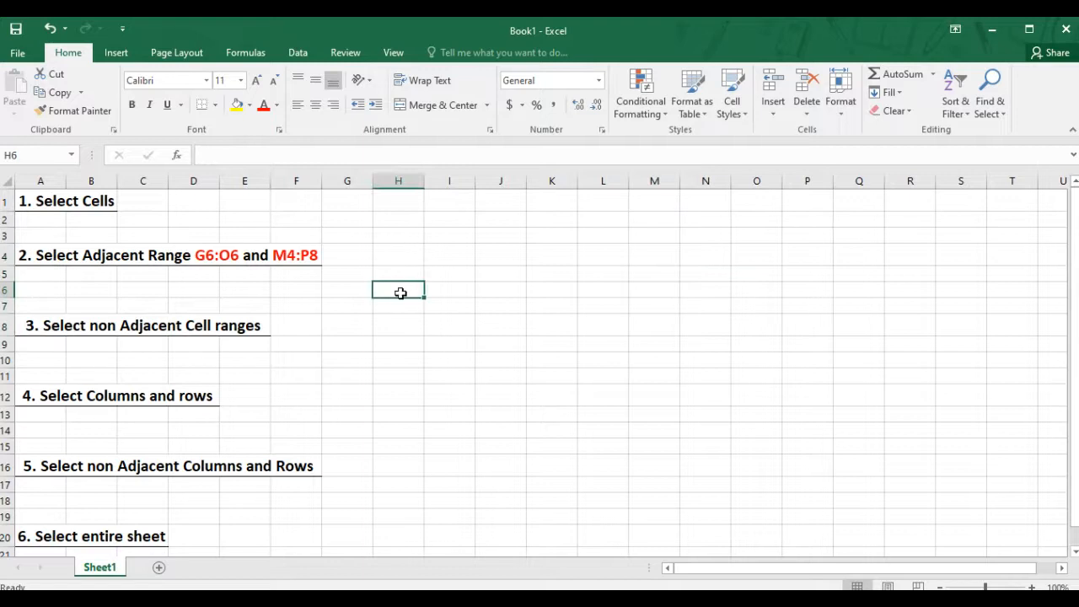
{"action": "left_click", "coordinate": [395, 275]}
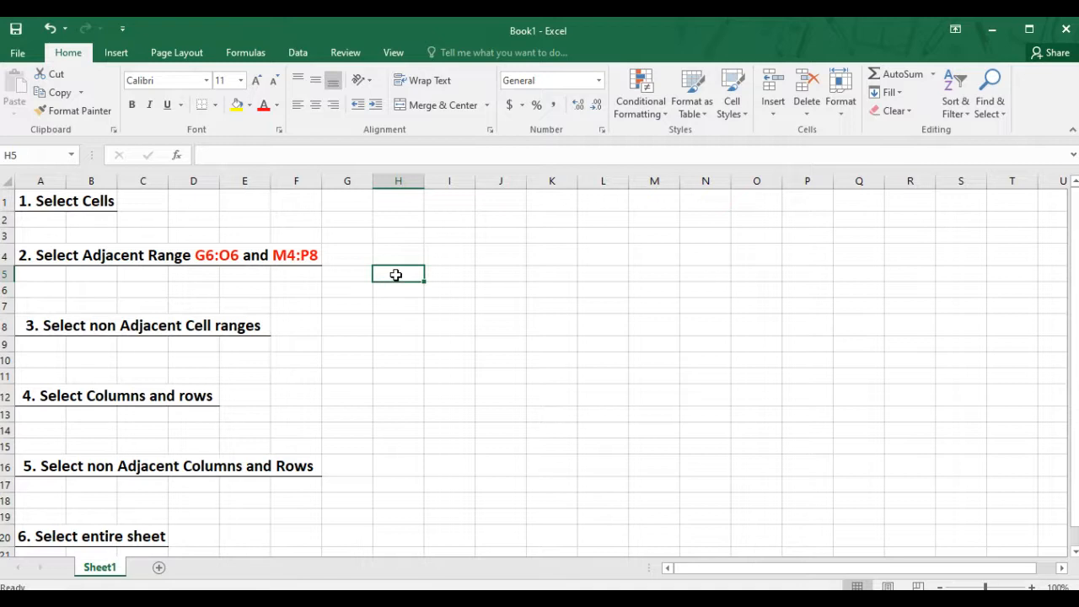
{"action": "left_click", "coordinate": [489, 263], "text": "ctrl"}
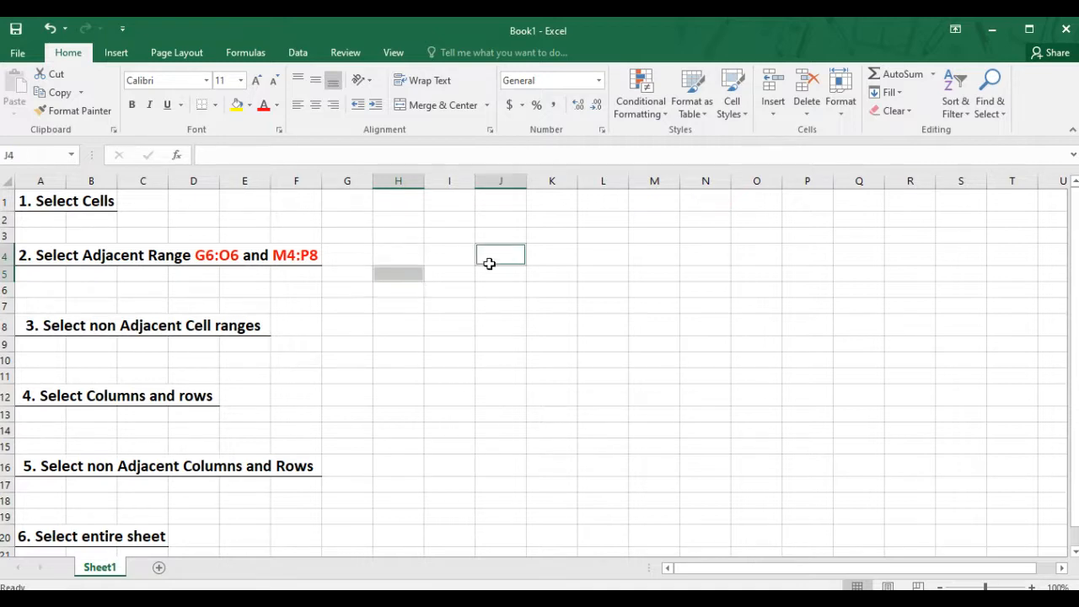
{"action": "left_click", "coordinate": [563, 222], "text": "ctrl"}
{"action": "left_click", "coordinate": [661, 231], "text": "ctrl"}
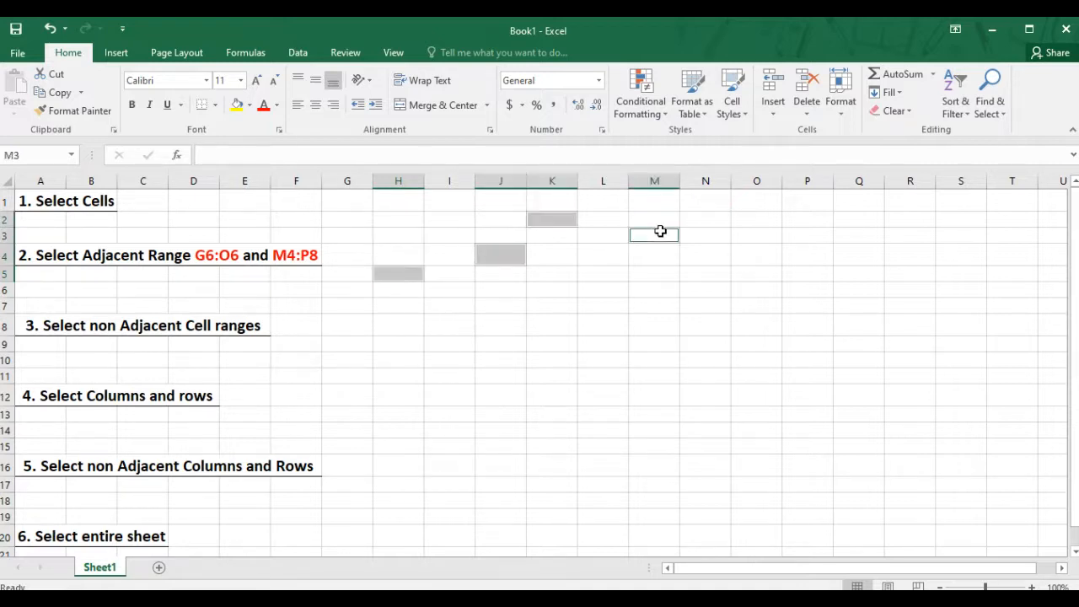
{"action": "left_click", "coordinate": [726, 238], "text": "ctrl"}
{"action": "left_click", "coordinate": [804, 235], "text": "ctrl"}
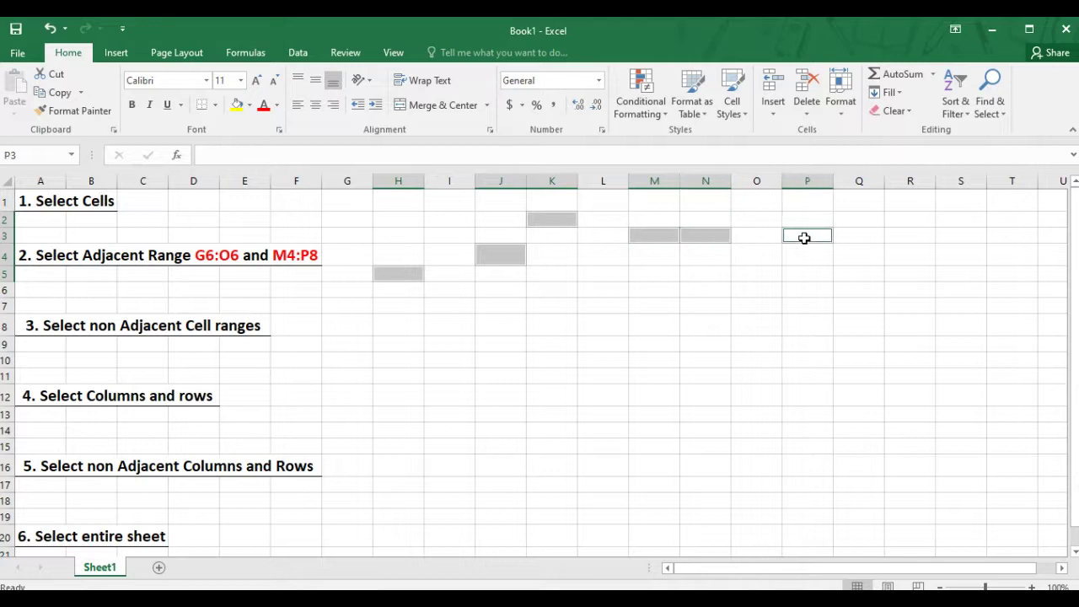
{"action": "left_click", "coordinate": [651, 277], "text": "ctrl"}
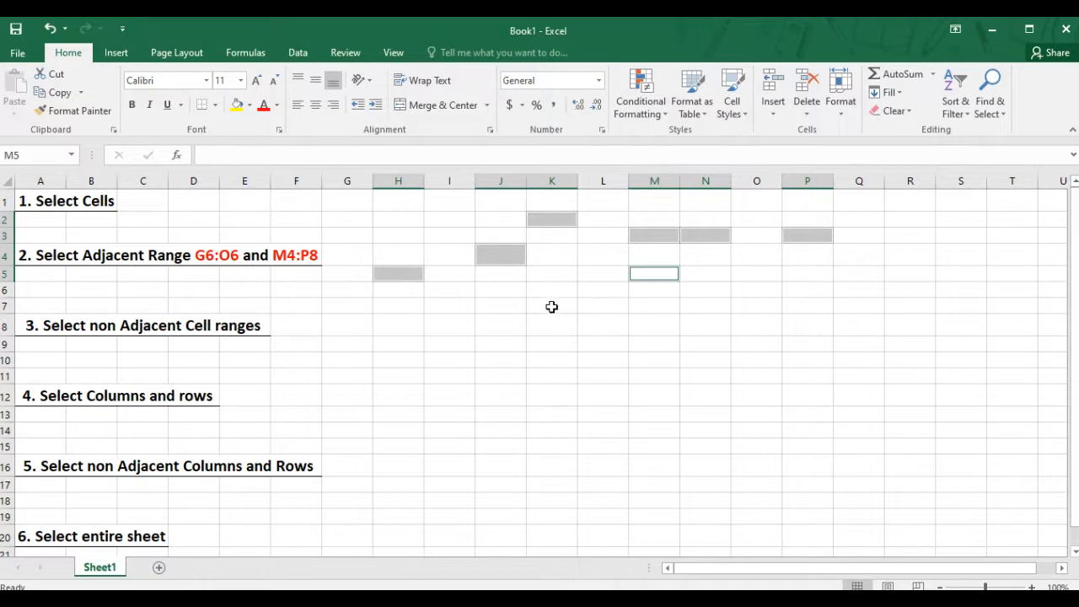
- Add the blocks K7:M9, O6:Q9 and R2:S4 to the same selection
{"action": "left_click_drag", "start_coordinate": [552, 307], "coordinate": [668, 341], "text": "ctrl"}
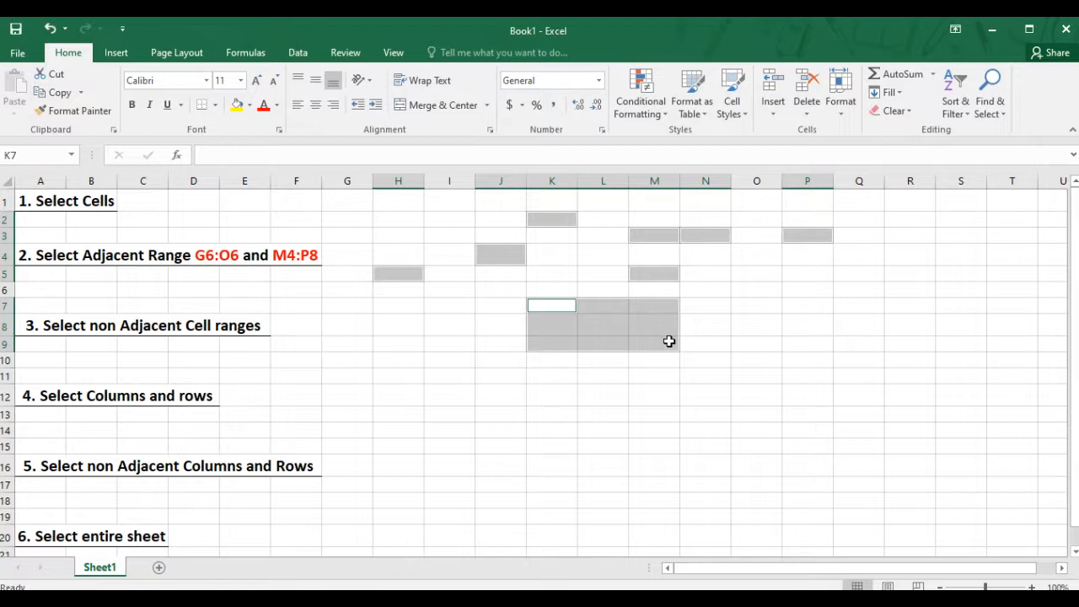
{"action": "mouse_move", "coordinate": [754, 290]}
{"action": "left_mouse_down", "text": "ctrl"}
{"action": "mouse_move", "coordinate": [760, 325]}
{"action": "mouse_move", "coordinate": [859, 337]}
{"action": "left_mouse_up", "text": "ctrl"}
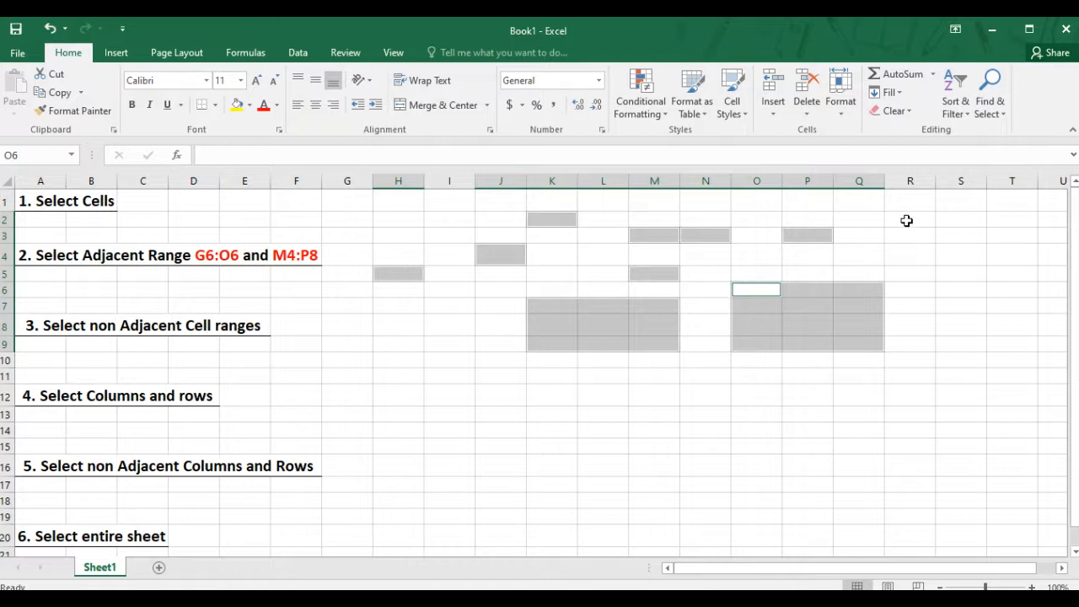
{"action": "left_click_drag", "start_coordinate": [907, 220], "coordinate": [953, 262], "text": "ctrl"}
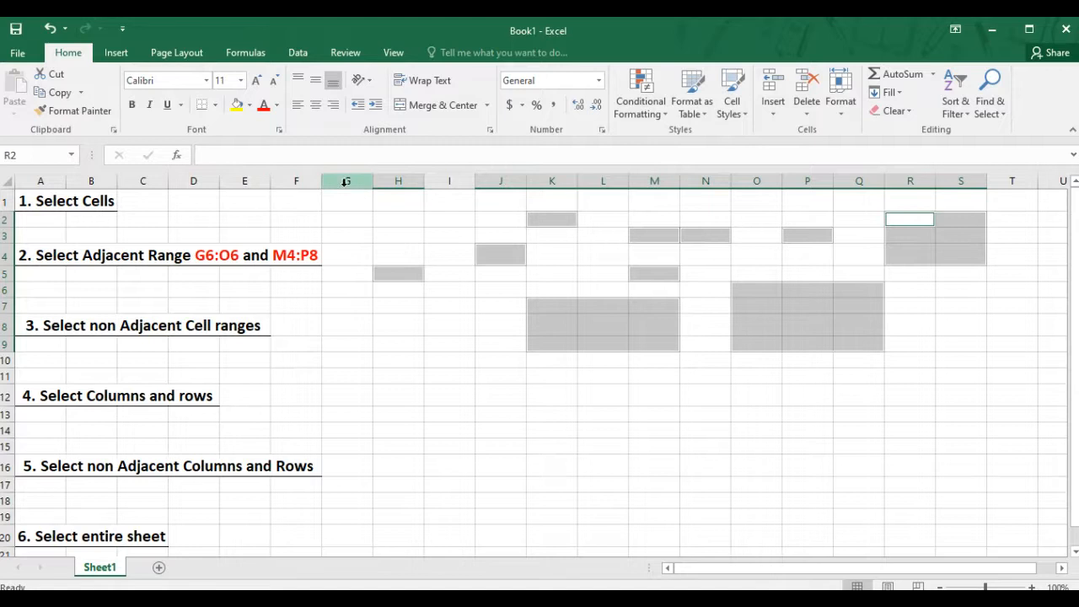
- Select whole column G, row 10, then columns H through K via their headers
{"action": "left_click", "coordinate": [346, 183]}
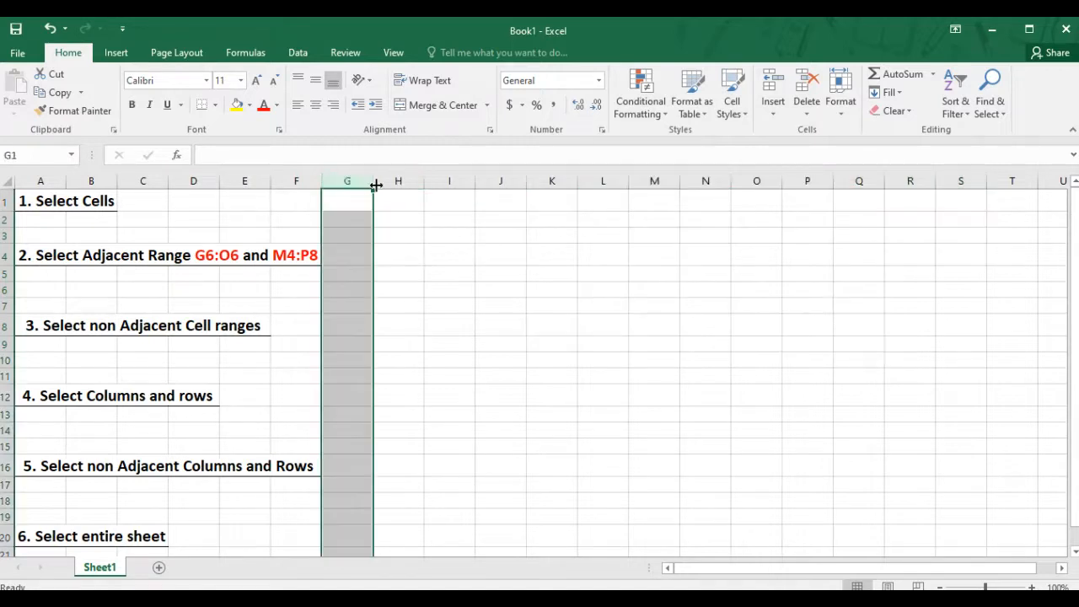
{"action": "left_click_drag", "start_coordinate": [374, 183], "coordinate": [498, 182]}
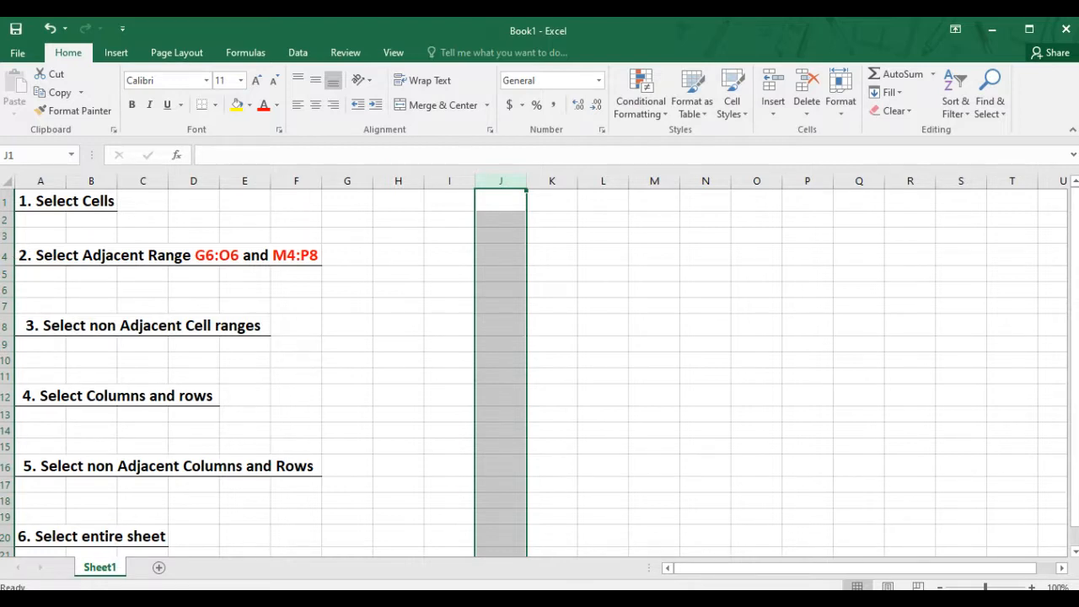
{"action": "left_click", "coordinate": [6, 360]}
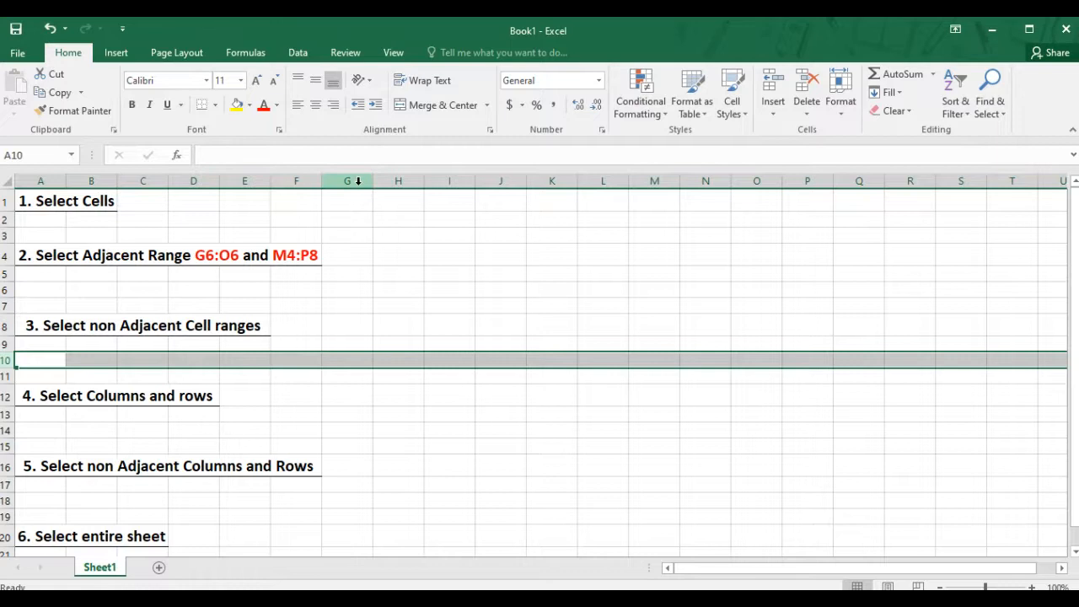
{"action": "left_click", "coordinate": [386, 179]}
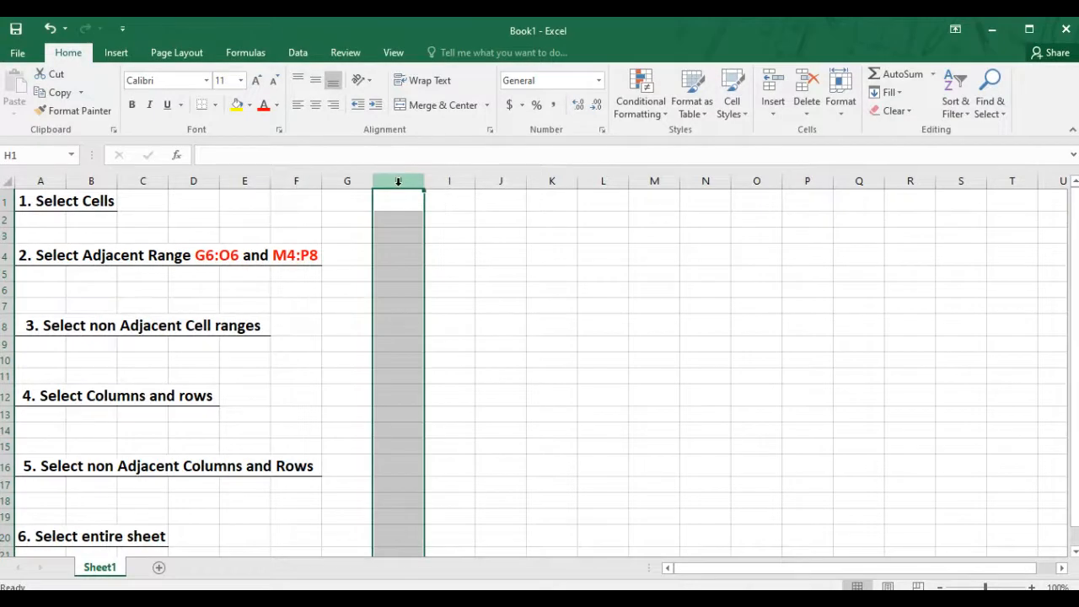
{"action": "left_click_drag", "start_coordinate": [397, 180], "coordinate": [554, 178]}
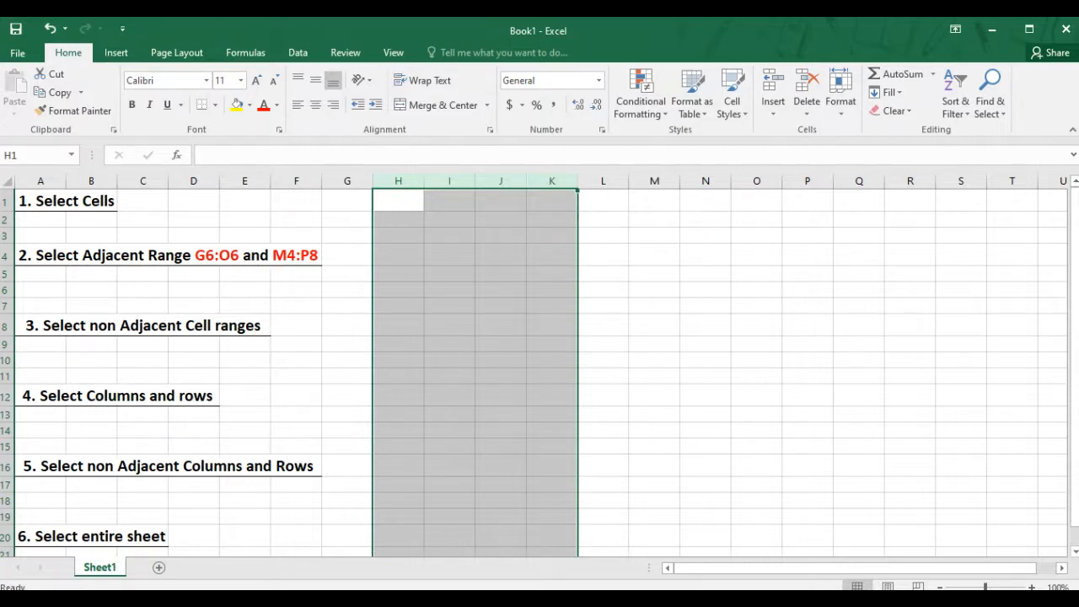
- Select whole rows 7 through 9 by dragging down the row headers
{"action": "left_click", "coordinate": [3, 305]}
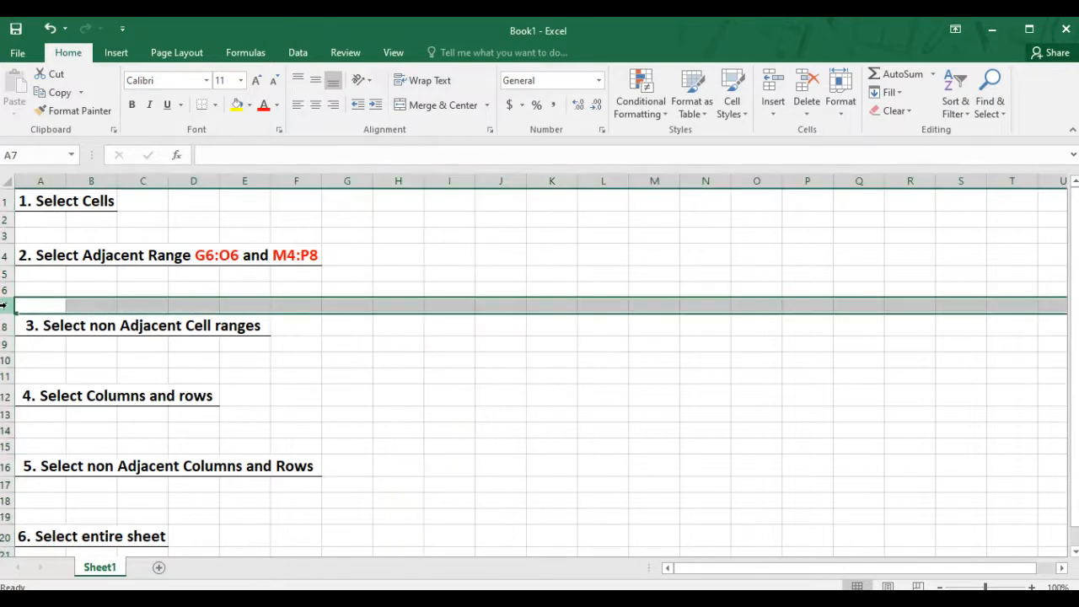
{"action": "left_click", "coordinate": [4, 305]}
{"action": "left_click_drag", "start_coordinate": [5, 305], "coordinate": [4, 346]}
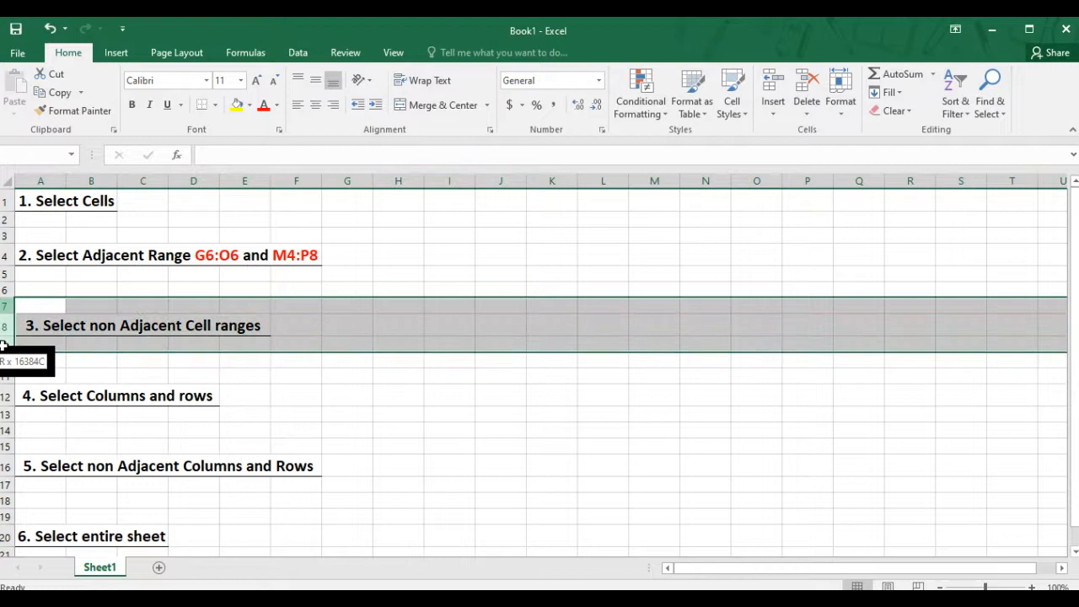
{"action": "left_click_drag", "start_coordinate": [4, 346], "coordinate": [4, 346]}
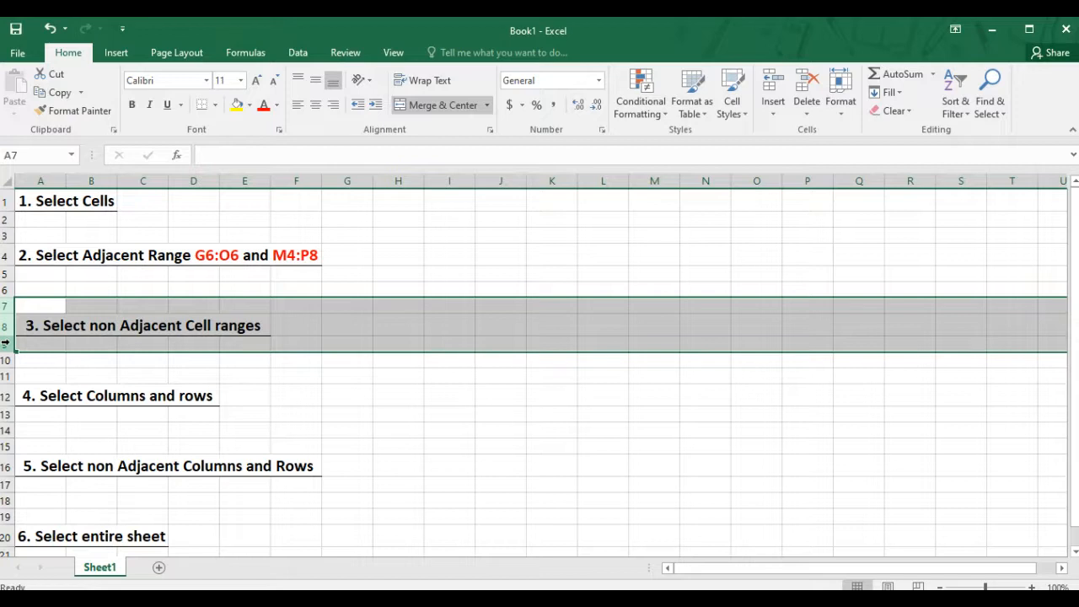
- Select the separate columns H, J, L and Q together with Ctrl
{"action": "left_click", "coordinate": [435, 220]}
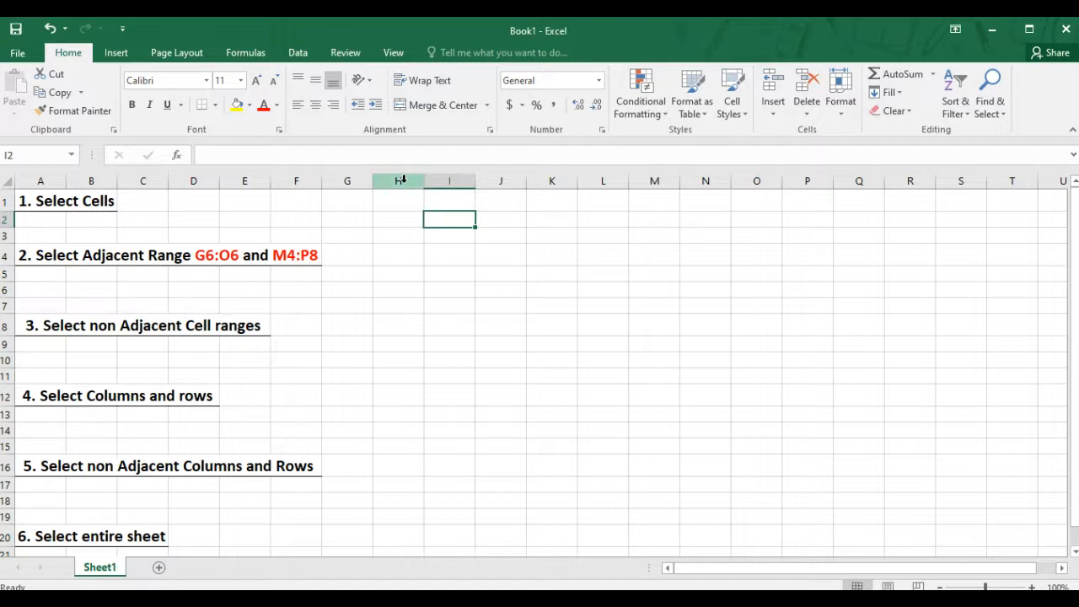
{"action": "left_click", "coordinate": [403, 180]}
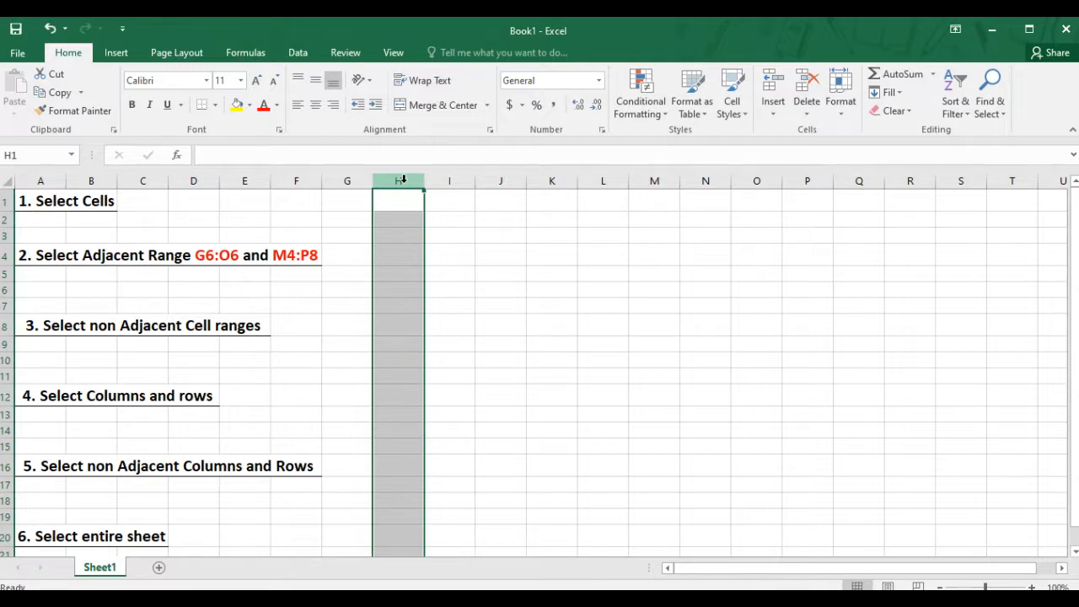
{"action": "left_click", "coordinate": [493, 181], "text": "ctrl"}
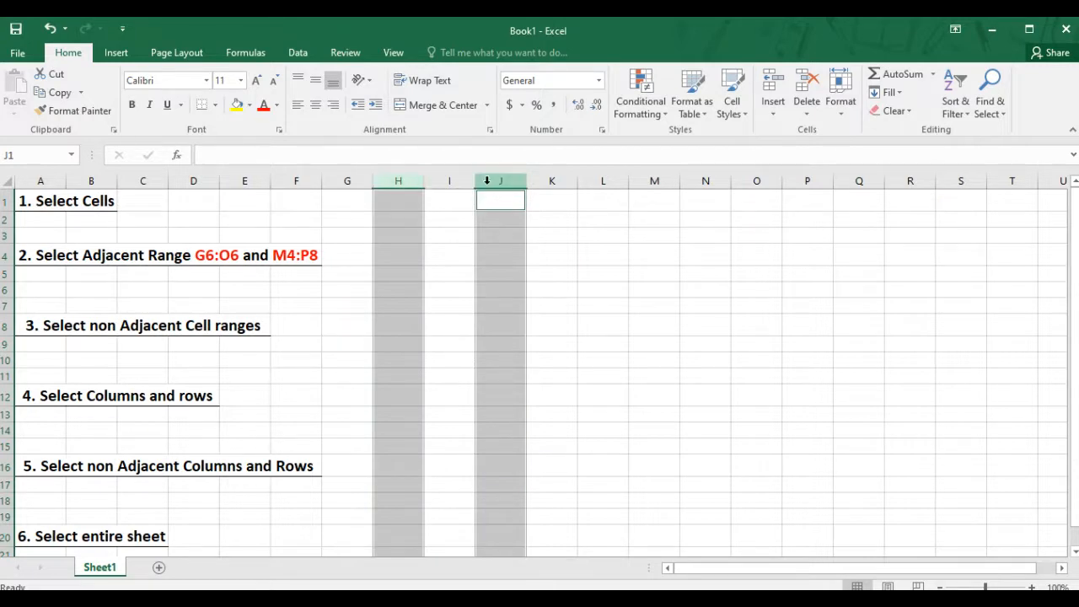
{"action": "left_click", "coordinate": [591, 181], "text": "ctrl"}
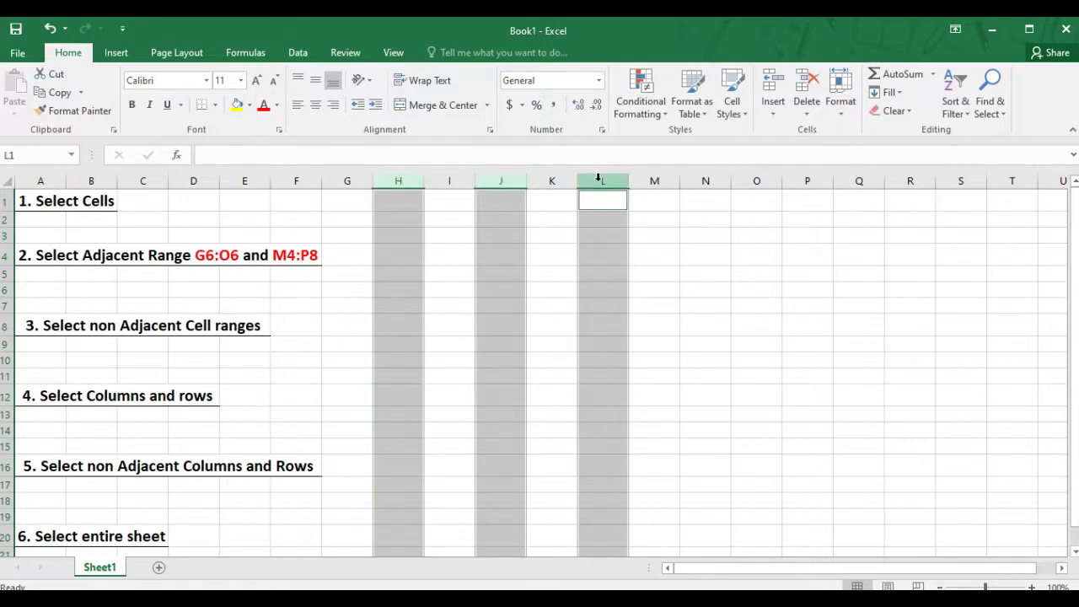
{"action": "left_click", "coordinate": [843, 181], "text": "ctrl"}
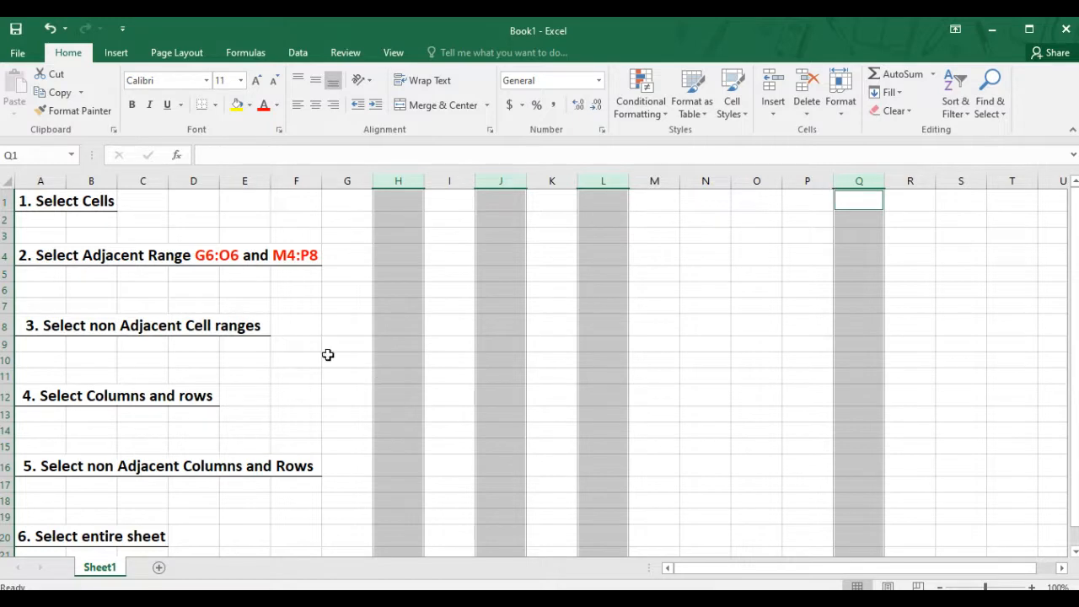
- Select the separate rows 10, 7 and 4 together with Ctrl
{"action": "left_click", "coordinate": [2, 360]}
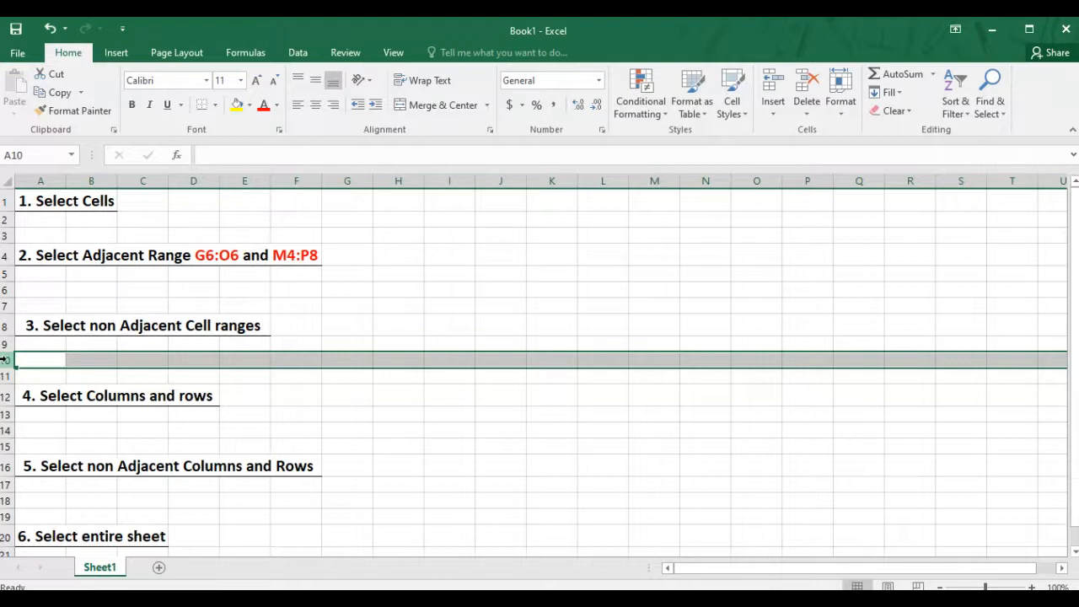
{"action": "left_click", "coordinate": [7, 305], "text": "ctrl"}
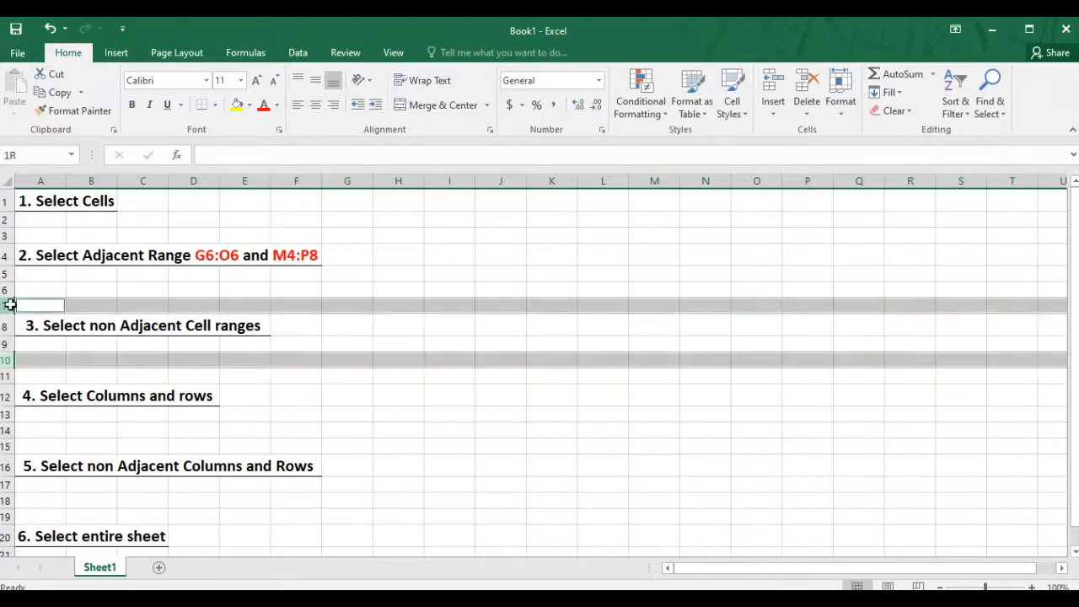
{"action": "left_click", "coordinate": [6, 256], "text": "ctrl"}
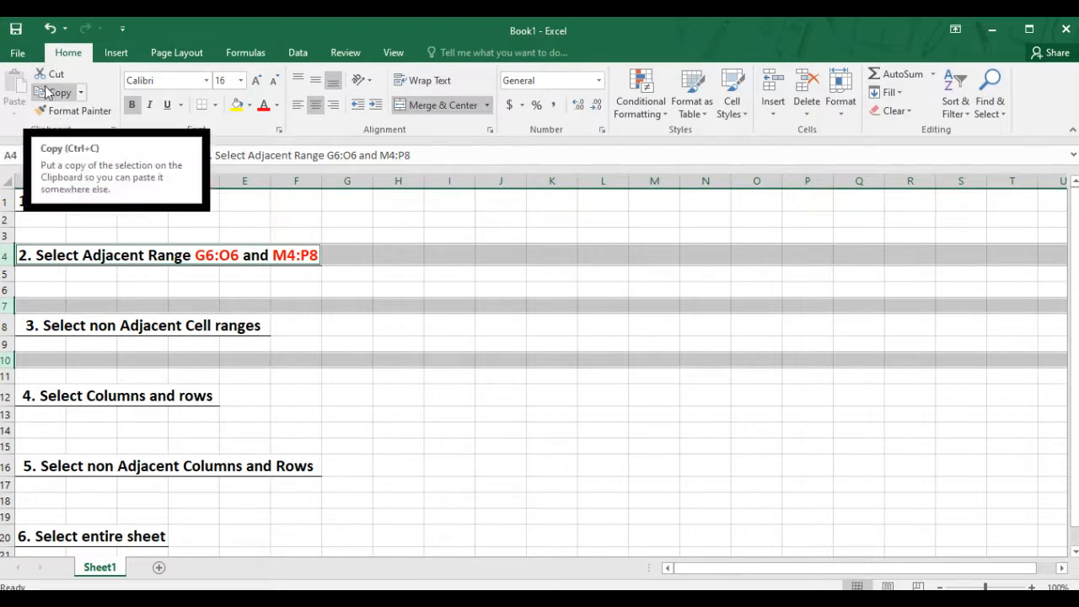
- Select the entire worksheet with the Select All corner
{"action": "left_click", "coordinate": [10, 180]}
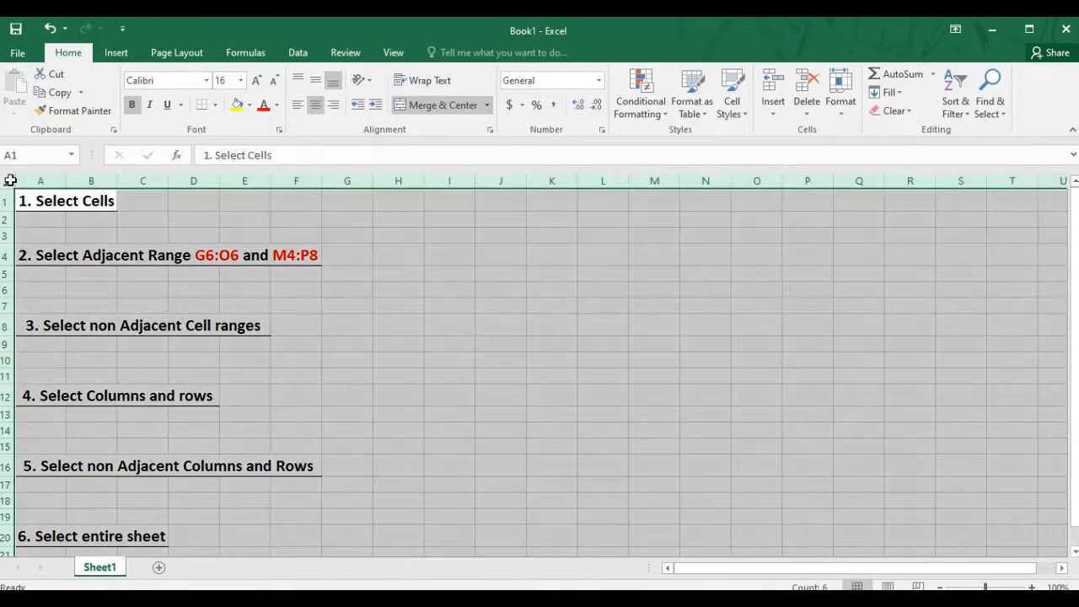